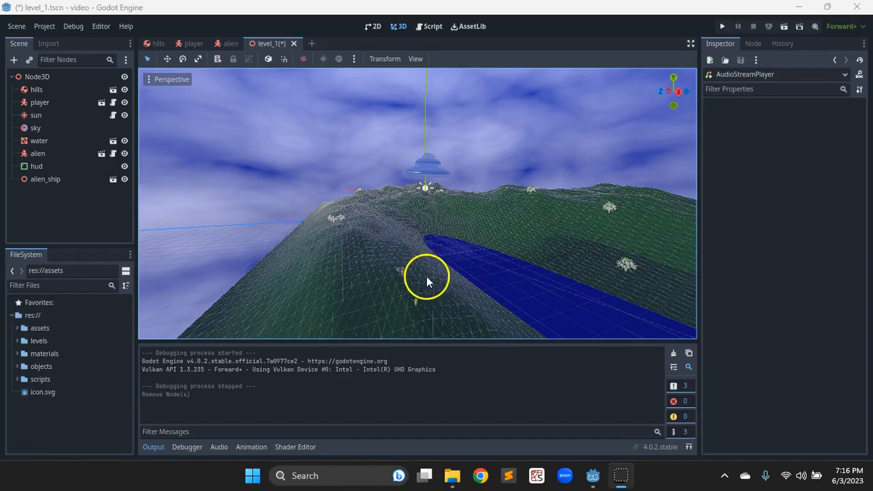
click(406, 220)
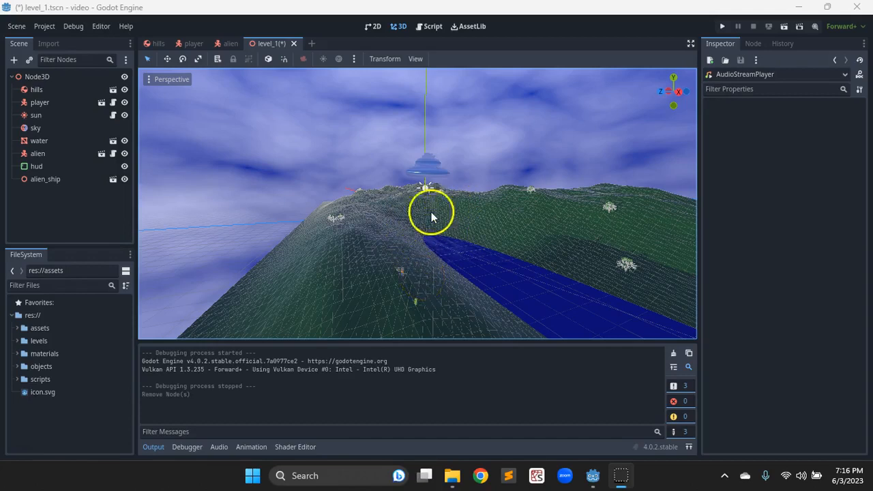
mouse_move(437, 249)
mouse_down()
mouse_move(401, 224)
mouse_move(444, 213)
mouse_move(407, 223)
mouse_move(413, 220)
mouse_up()
mouse_move(455, 225)
mouse_down()
mouse_move(422, 229)
mouse_move(462, 253)
mouse_move(444, 253)
mouse_up()
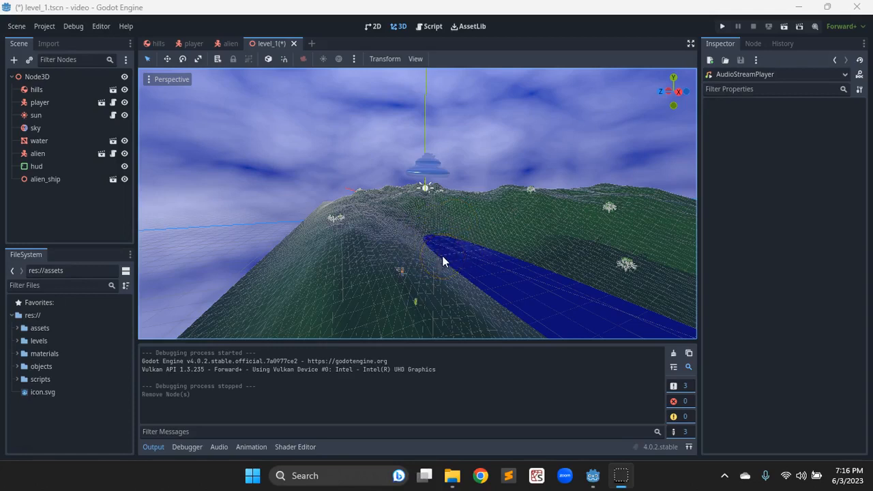
drag(432, 246, 462, 253)
drag(447, 248, 416, 220)
mouse_move(404, 263)
mouse_down()
mouse_move(407, 277)
mouse_move(405, 247)
mouse_move(423, 259)
mouse_move(422, 237)
mouse_move(419, 259)
mouse_up()
mouse_move(419, 260)
mouse_down()
mouse_move(419, 220)
mouse_move(502, 311)
mouse_up()
mouse_move(445, 251)
mouse_down()
mouse_move(399, 250)
mouse_move(478, 234)
mouse_up()
mouse_move(433, 274)
mouse_down()
mouse_move(442, 217)
mouse_move(440, 267)
mouse_move(401, 240)
mouse_up()
click(425, 260)
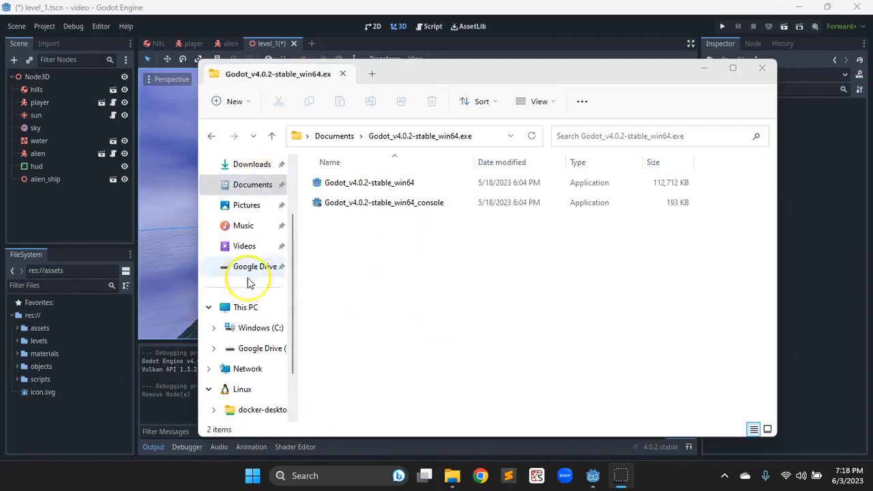
Step: Import the test 2 WAV file from My Drive on Google Drive (G:) into the Godot project's res:// folder
click(259, 347)
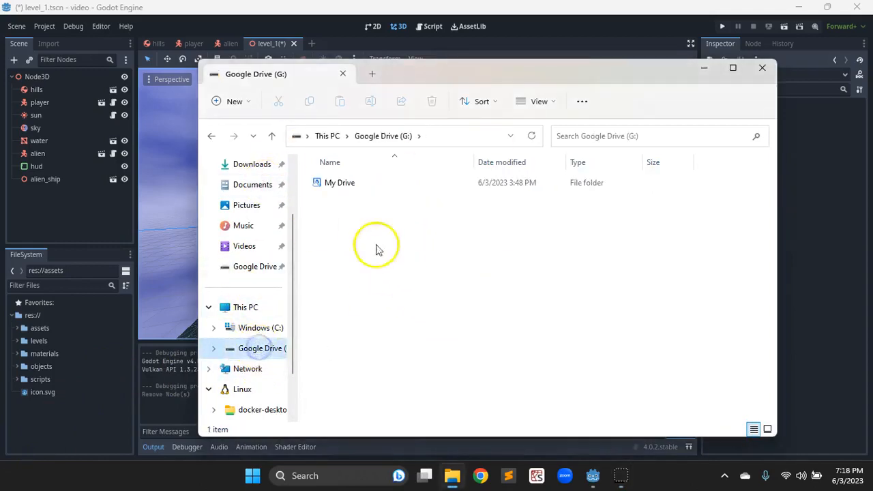
double_click(347, 184)
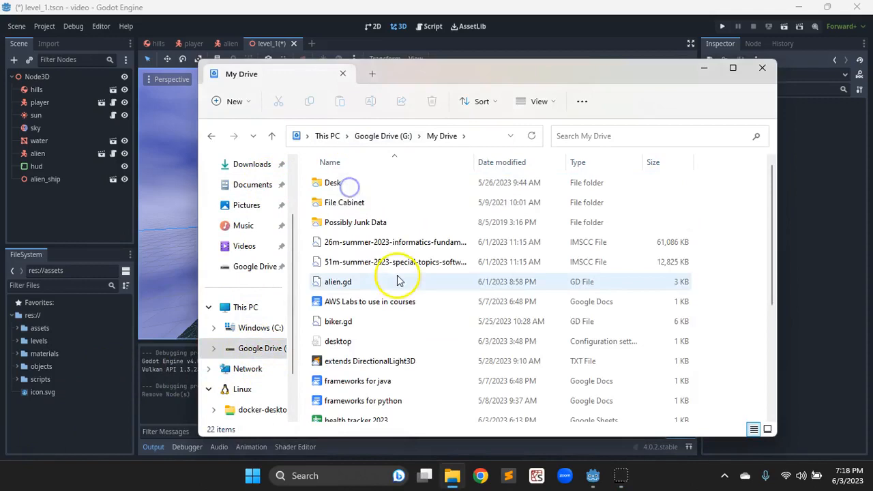
scroll(392, 290, down, 3)
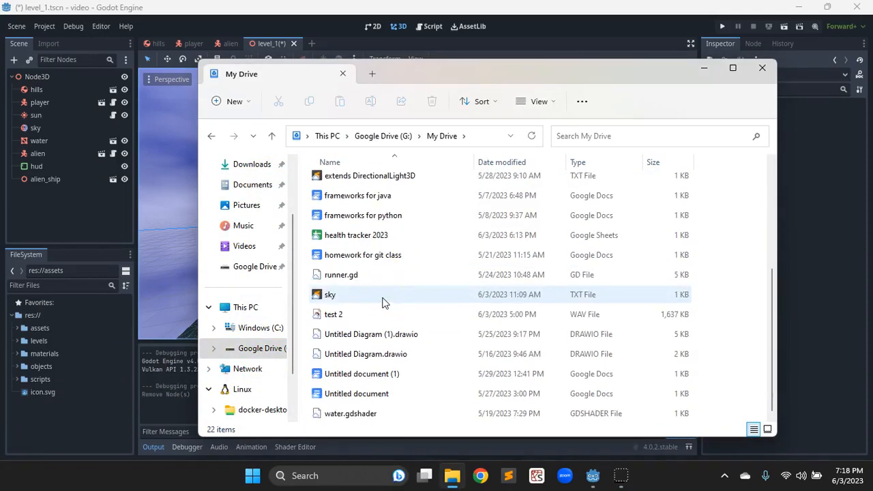
click(351, 316)
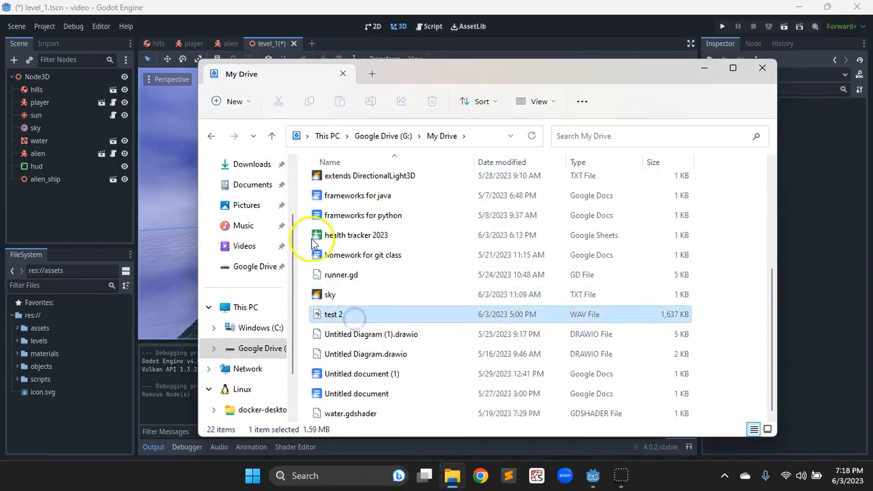
click(320, 313)
drag(320, 317, 32, 409)
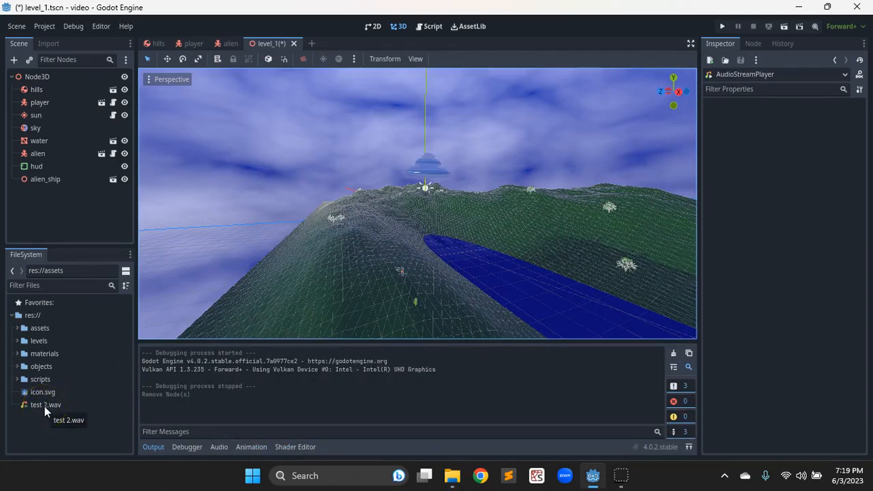
Step: Move test 2.wav into the assets folder and expand that folder to show its files
drag(43, 406, 37, 329)
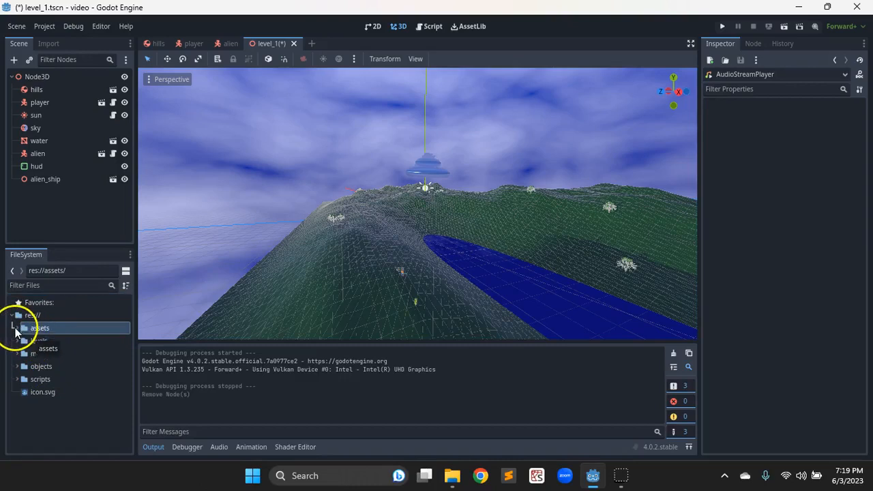
click(15, 328)
scroll(60, 385, down, 3)
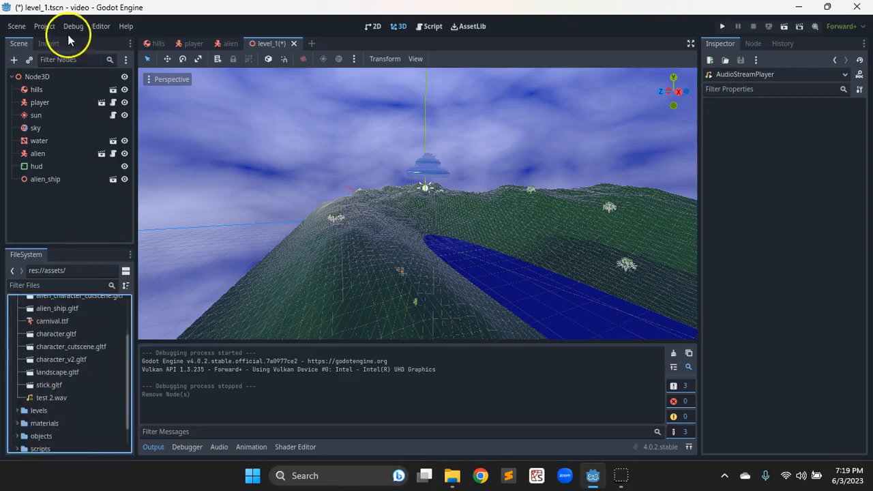
Step: Add an AudioStreamPlayer node as a child of the root Node3D in level_1
click(37, 77)
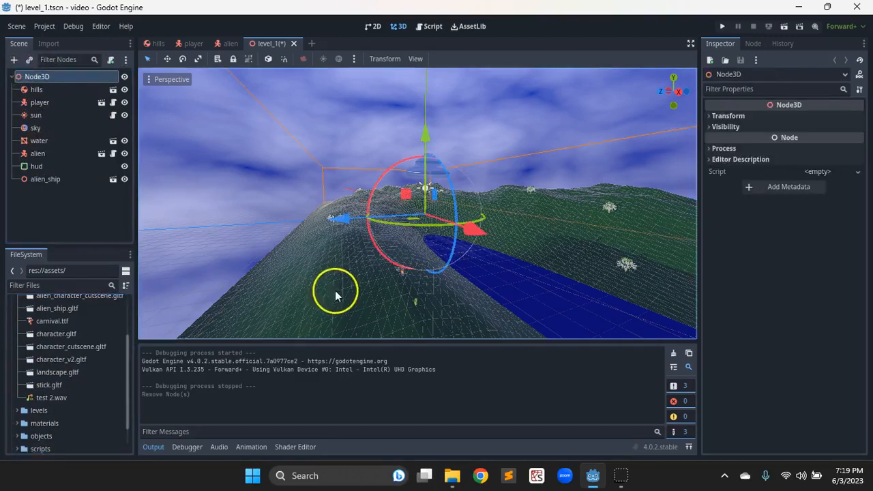
click(13, 60)
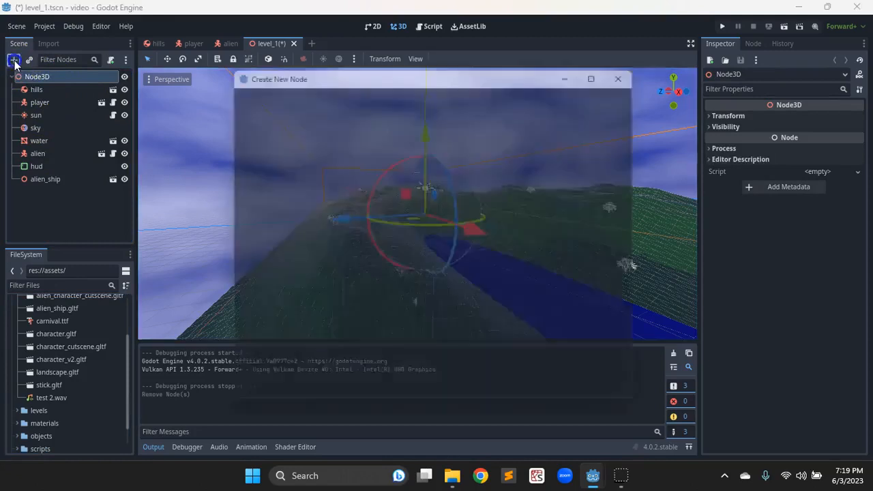
key(BackSpace)
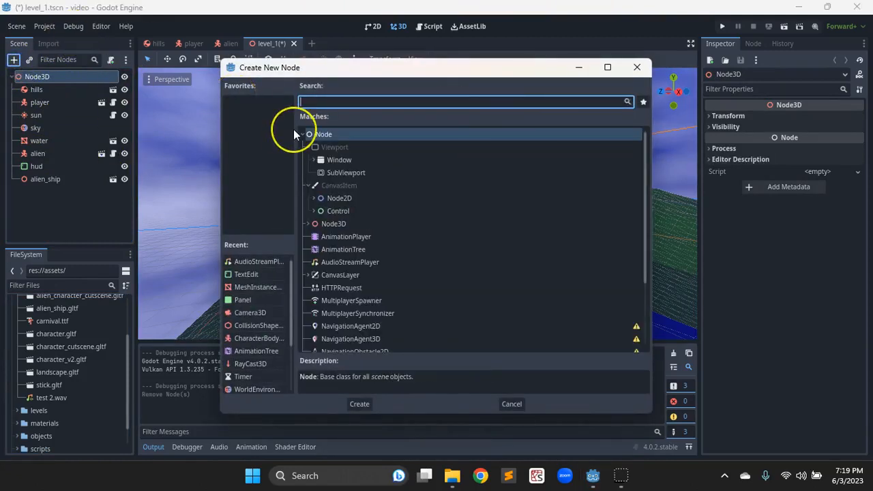
text(au)
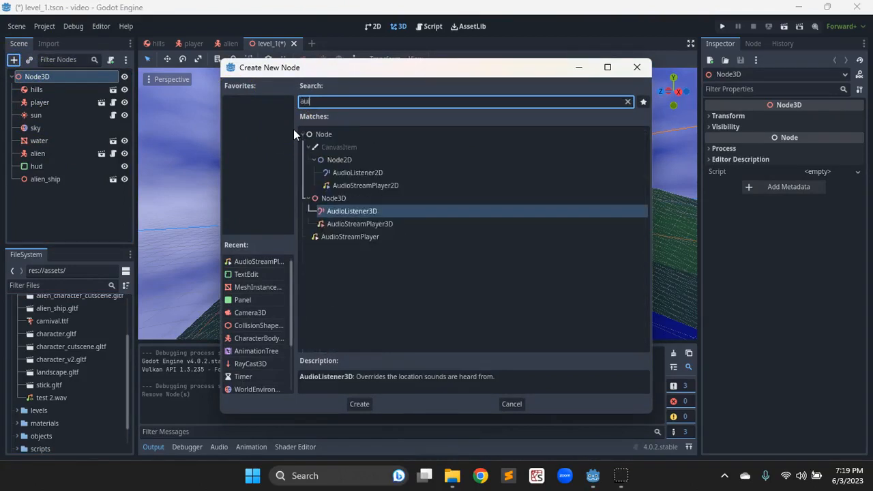
text(dio)
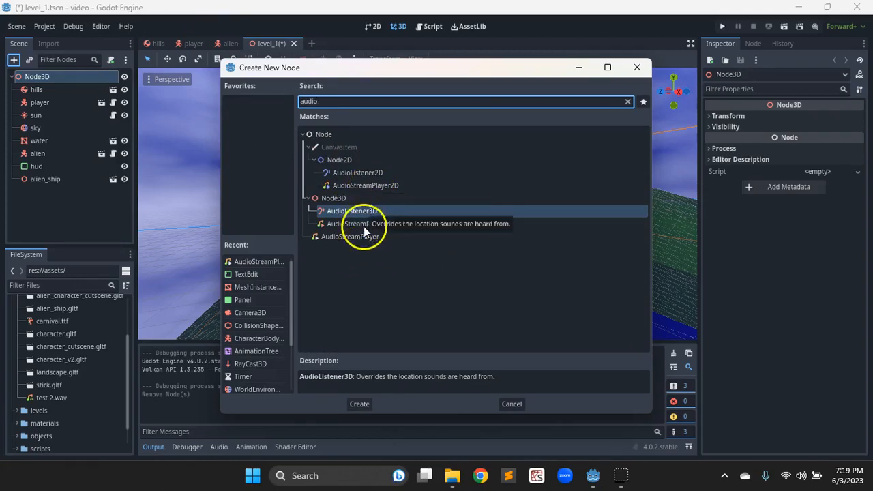
click(352, 254)
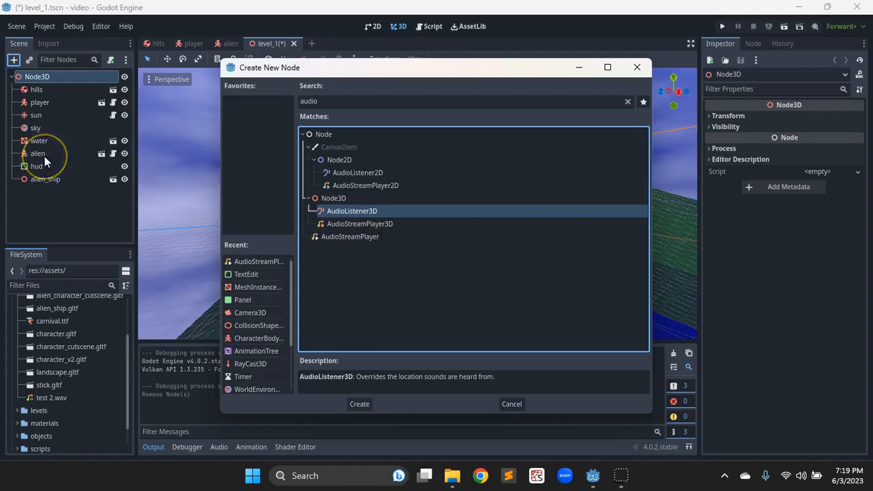
click(356, 217)
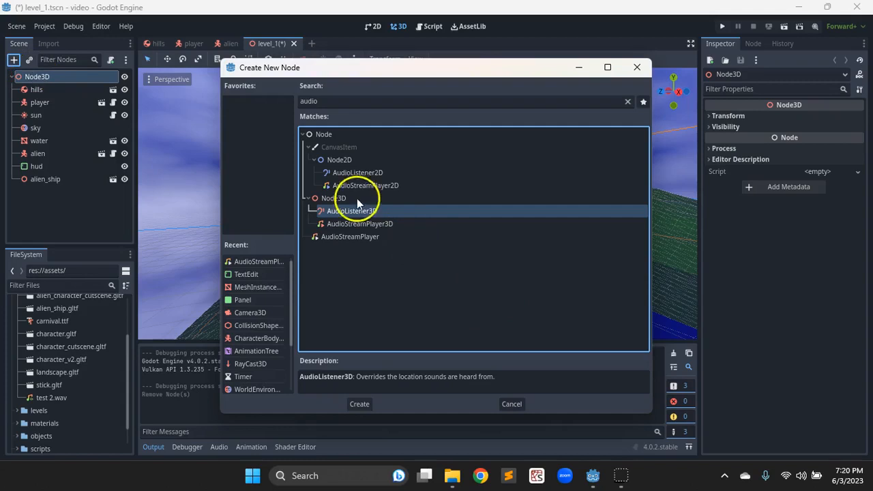
click(353, 237)
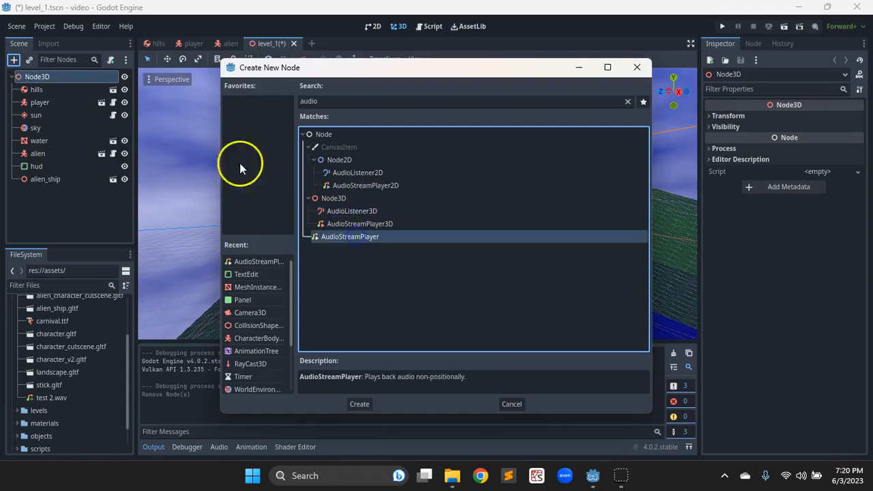
double_click(346, 237)
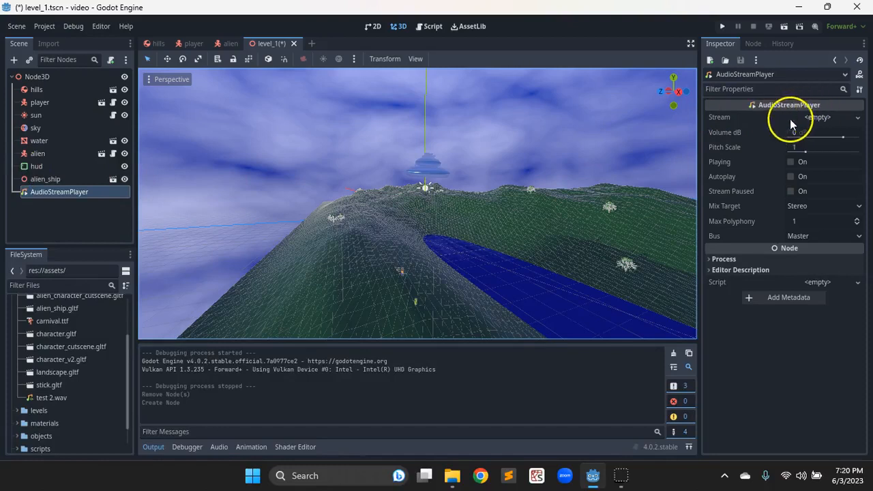
Step: Load test 2.wav from the assets folder as the AudioStreamPlayer's stream and expand its resource properties
click(815, 117)
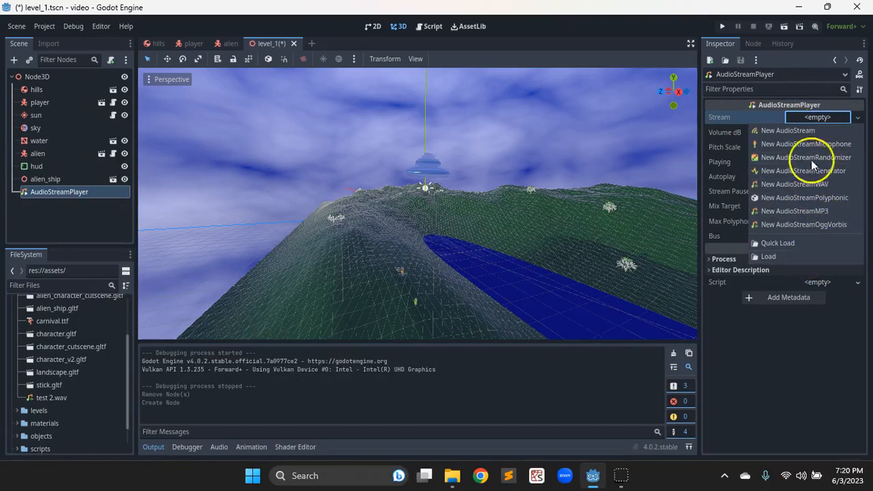
click(779, 258)
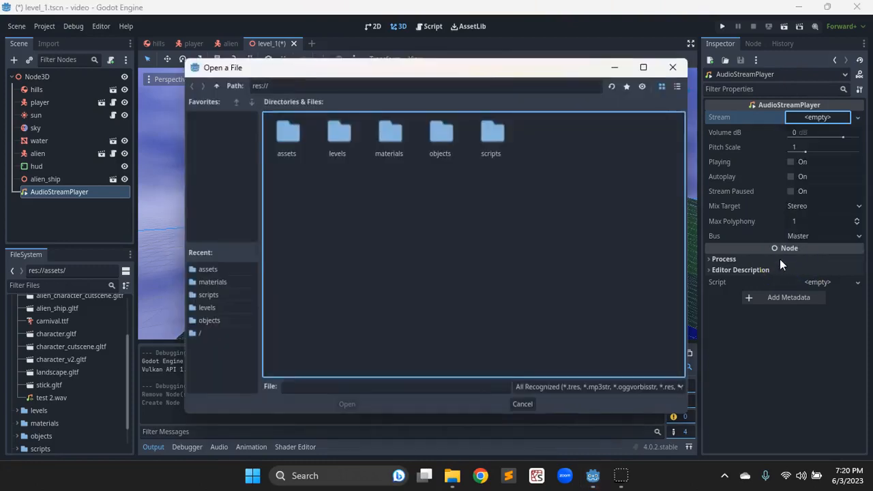
double_click(292, 140)
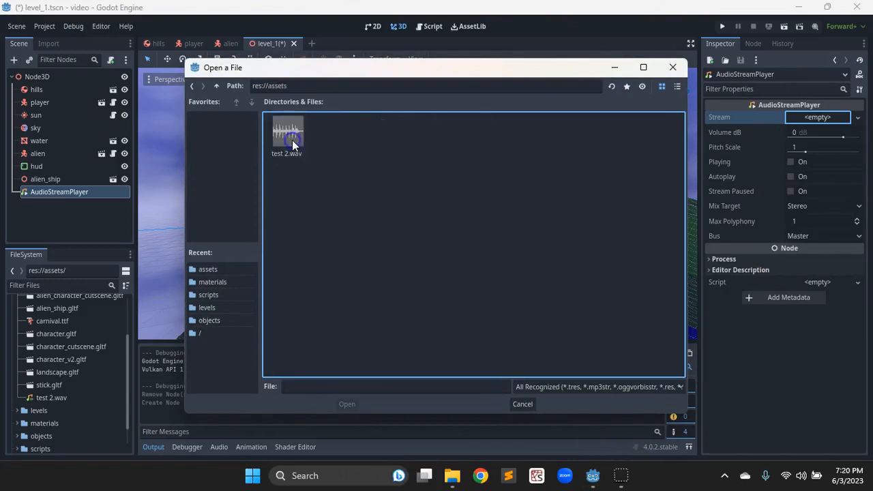
double_click(291, 138)
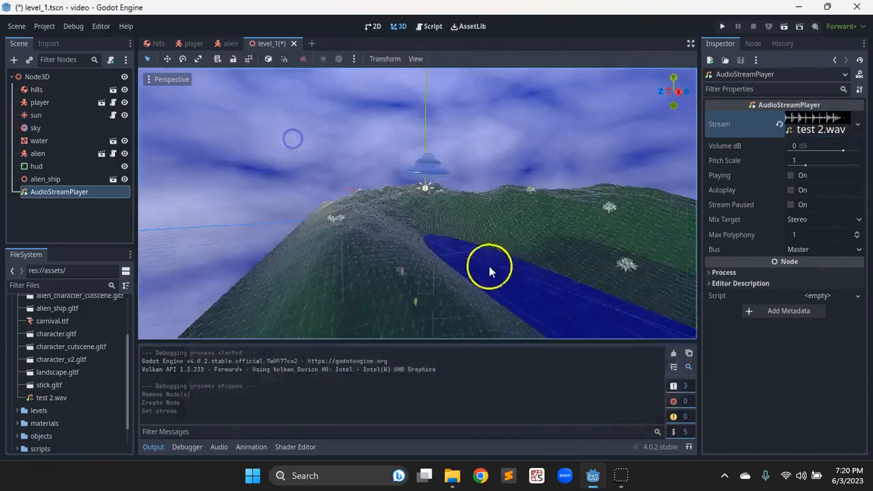
click(835, 125)
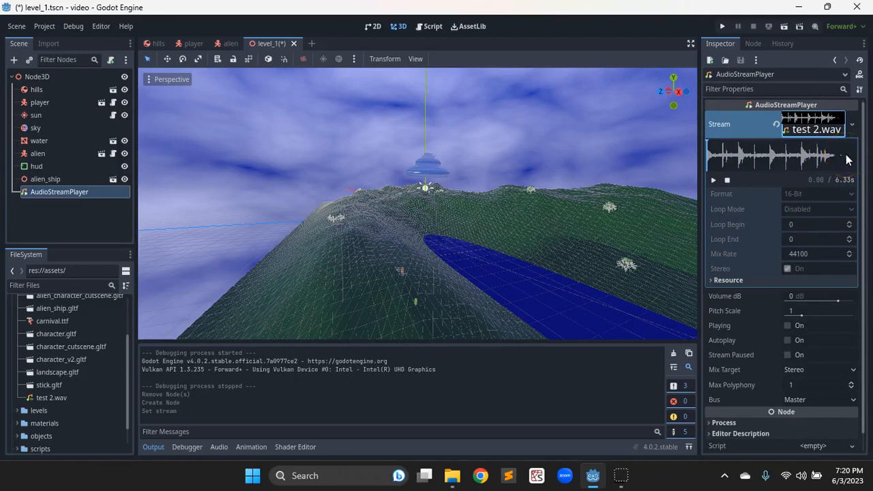
click(811, 235)
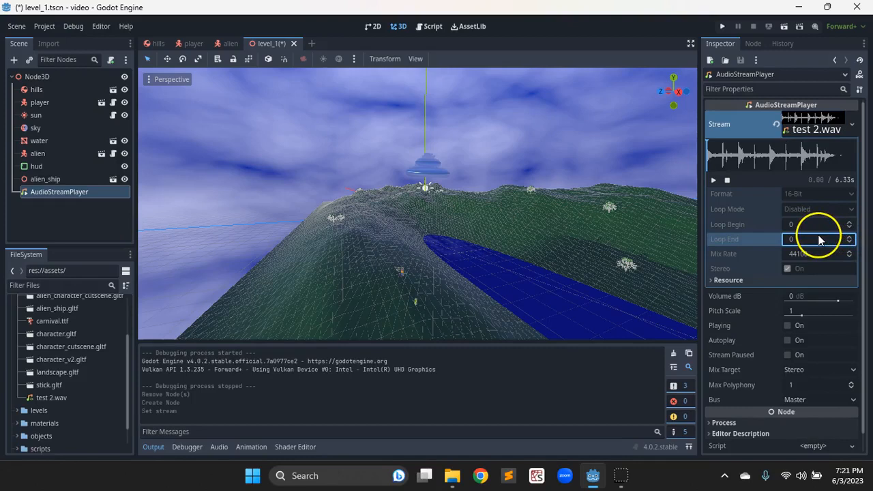
Step: Set the loop mode to Forward in the import settings of test 2.wav
click(56, 399)
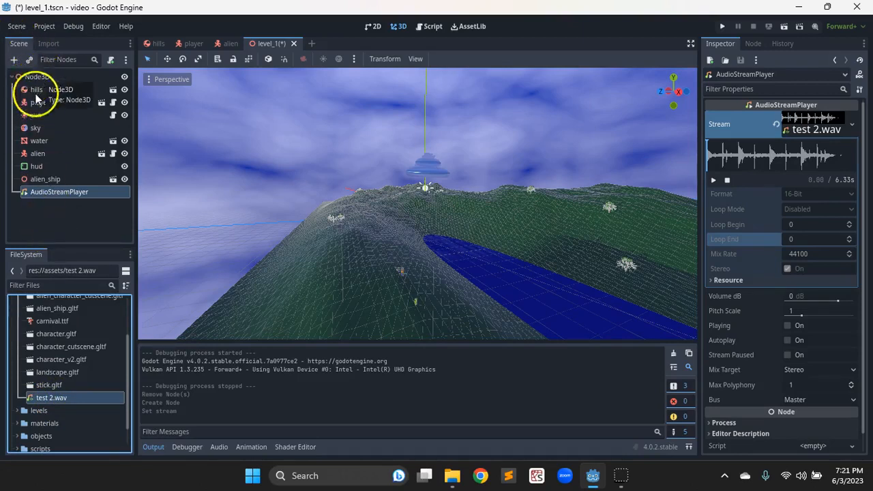
click(51, 42)
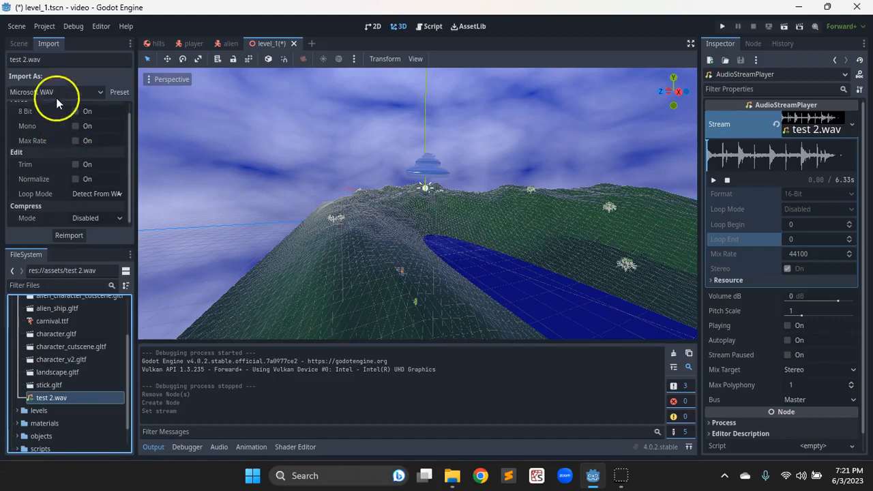
click(86, 195)
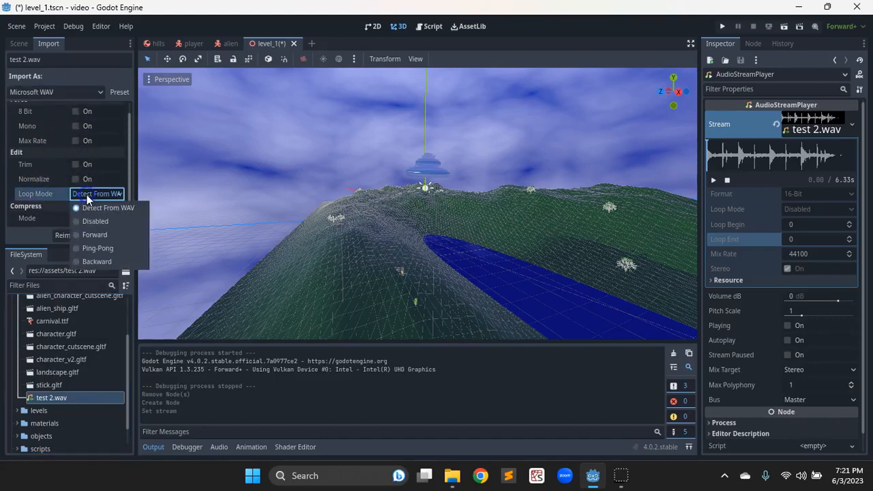
click(91, 236)
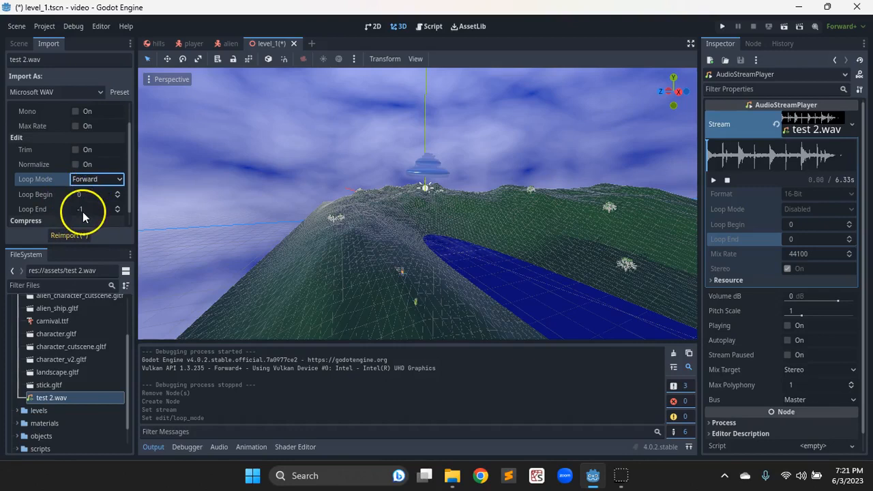
Step: Set the loop end of test 2.wav to -40000 and reimport the file
scroll(89, 204, down, 1)
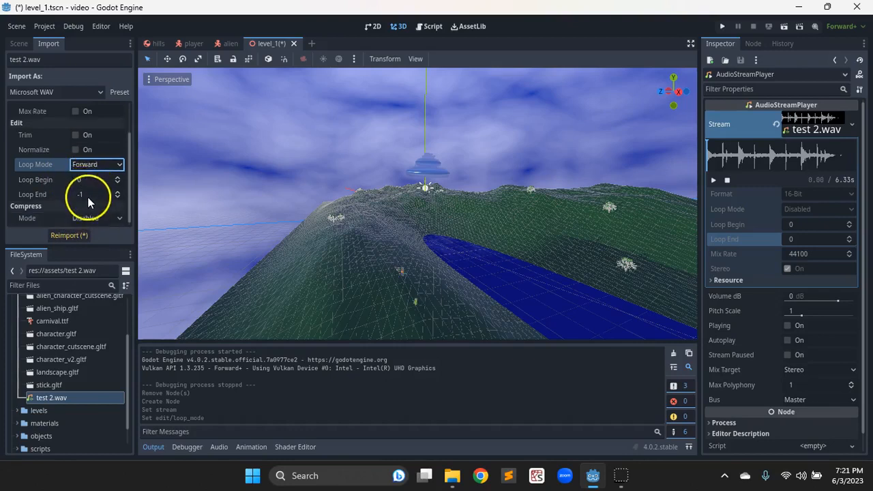
click(89, 195)
text(-40)
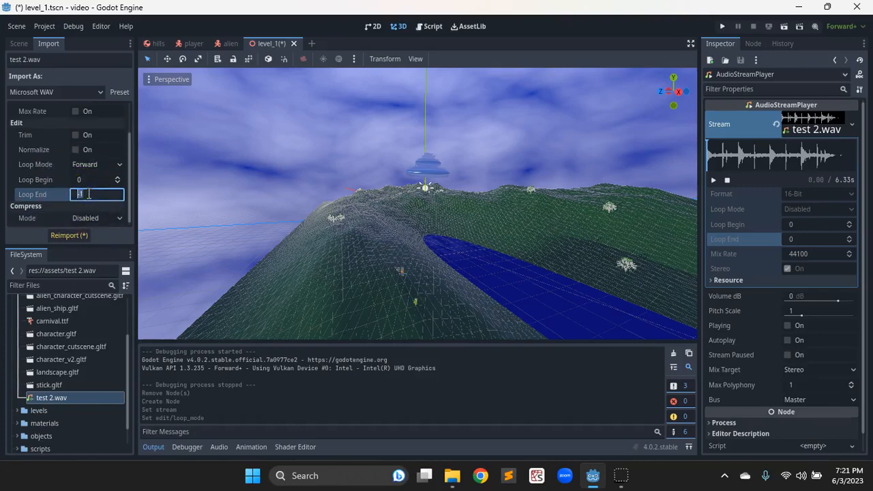
text(000)
click(88, 195)
click(72, 236)
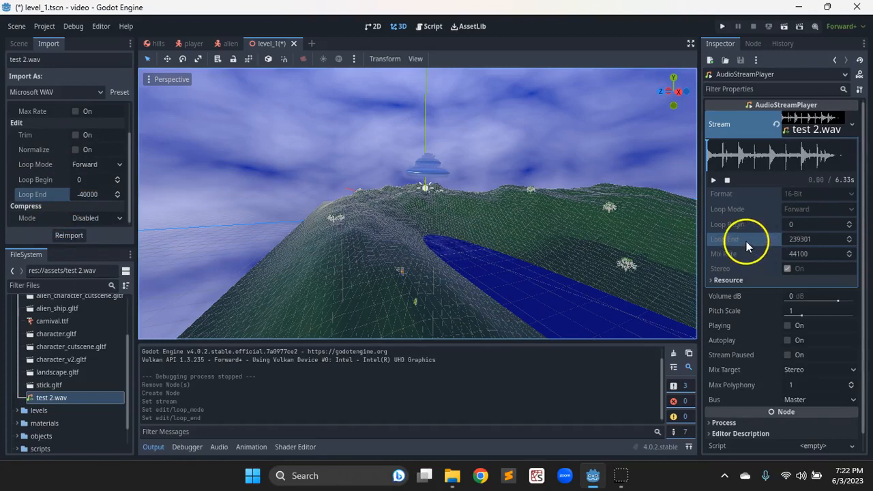
Step: Lower the AudioStreamPlayer's volume to about -19.3 dB
click(802, 239)
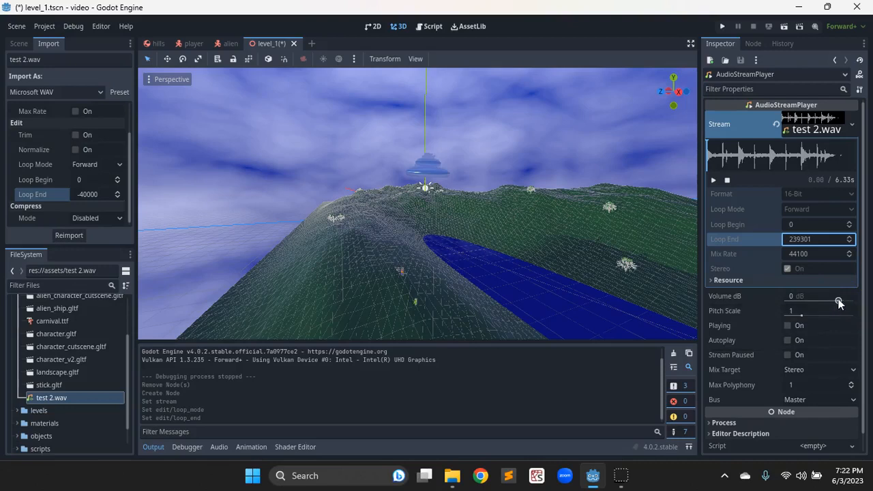
drag(838, 304, 824, 303)
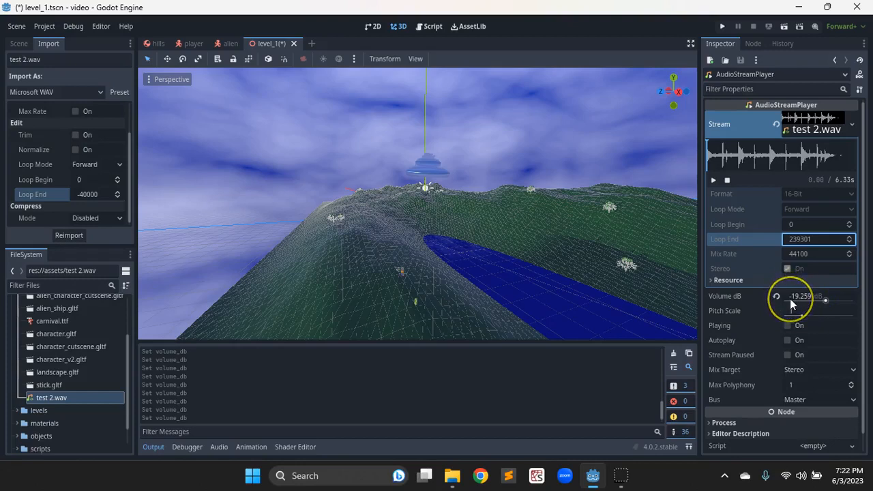
click(784, 311)
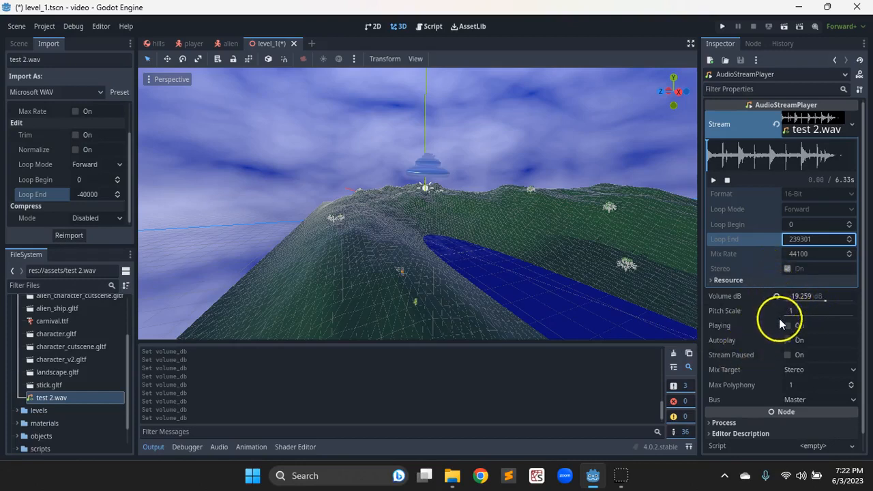
Step: Enable autoplay on the AudioStreamPlayer, show the scene tree again and lower the player's volume to about -20.2 dB
click(788, 340)
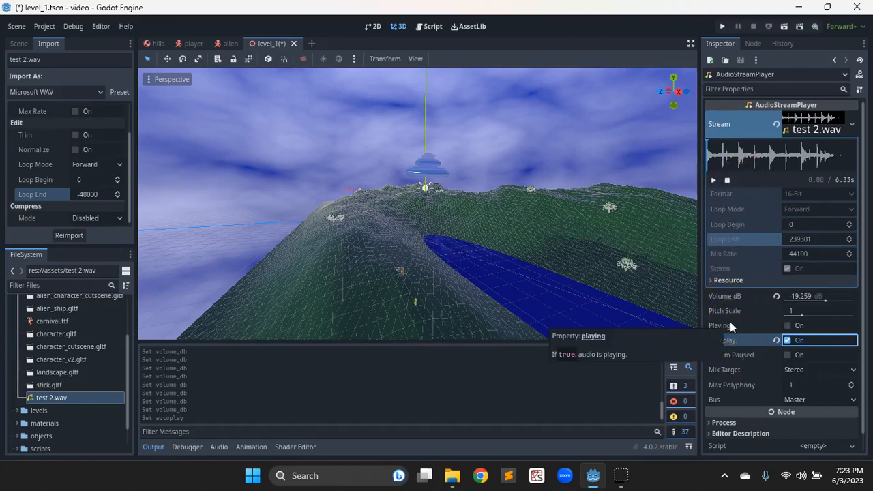
click(732, 304)
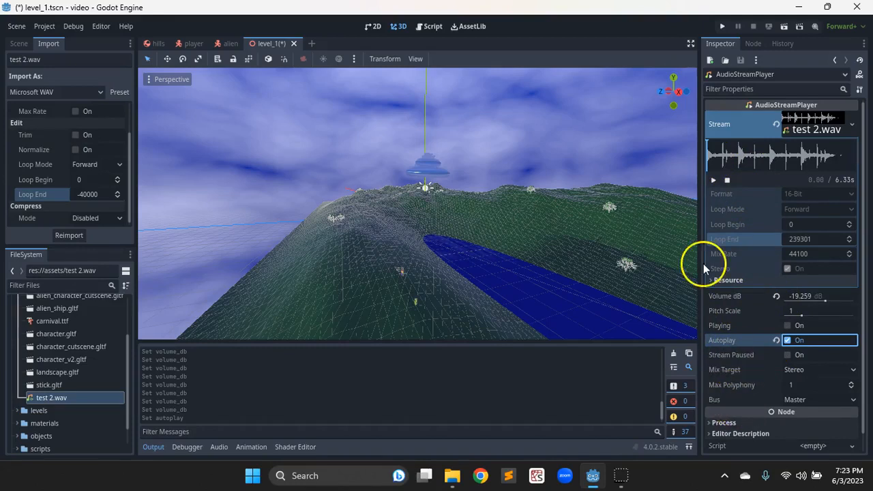
click(21, 43)
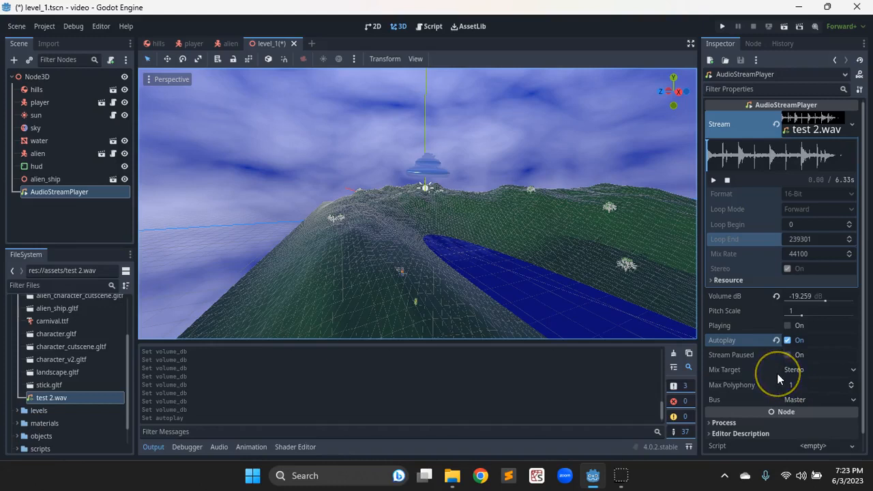
mouse_move(777, 372)
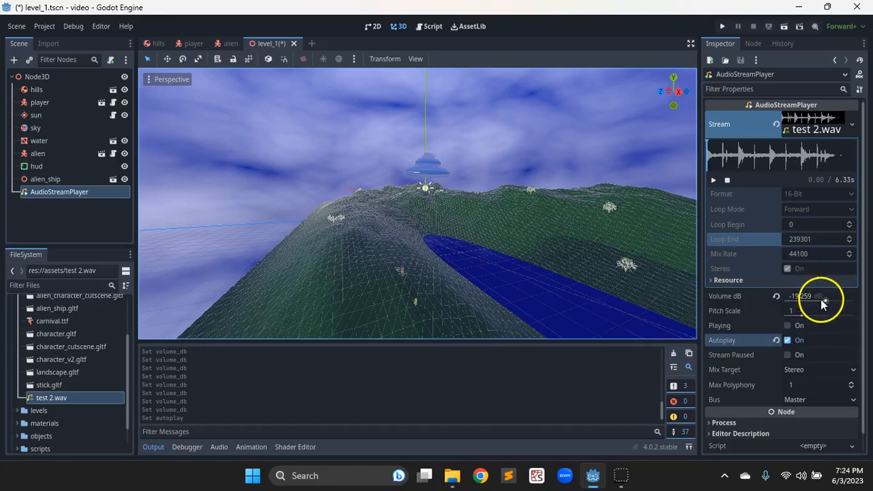
drag(826, 299, 825, 304)
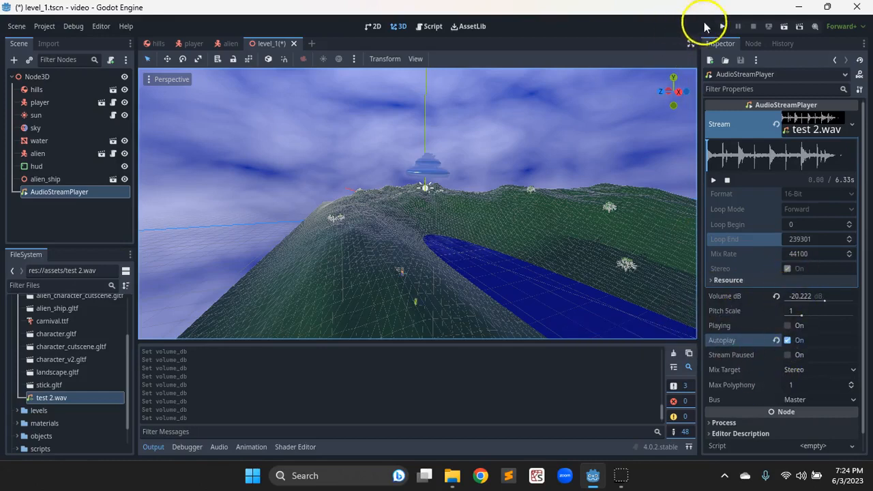
Step: Run the level_1 scene to check the background audio during gameplay, and close the game window
click(783, 26)
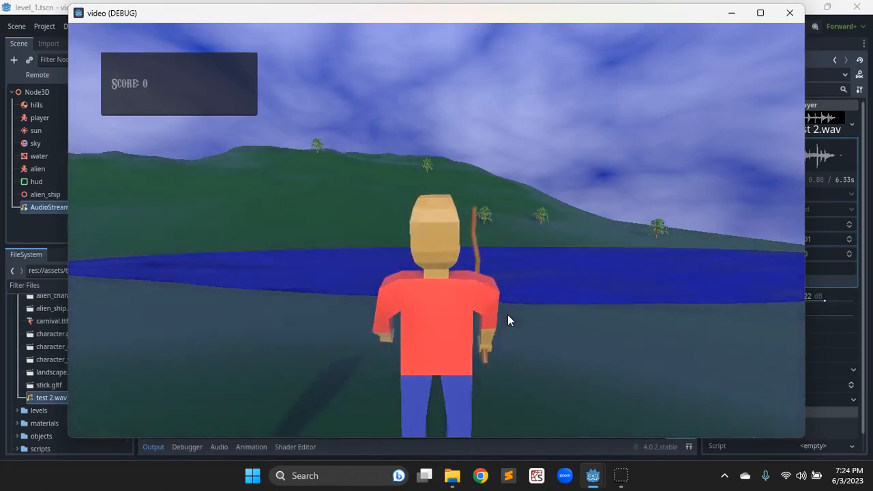
click(578, 312)
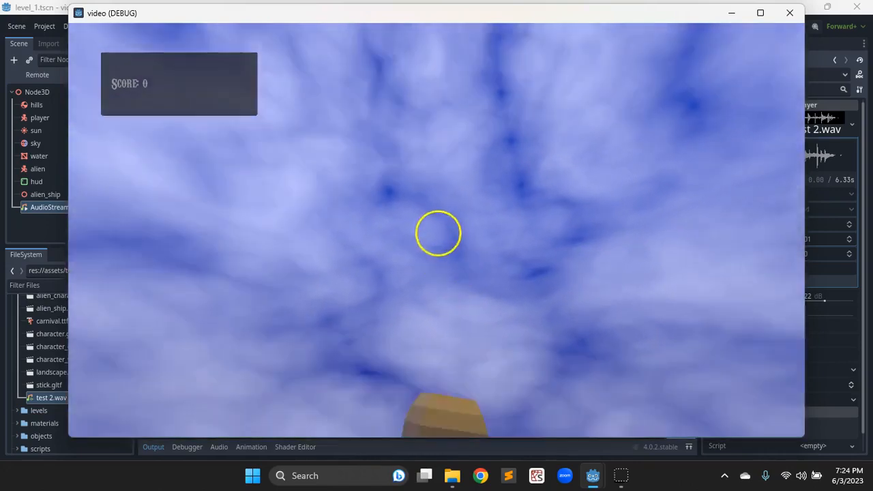
key(Escape)
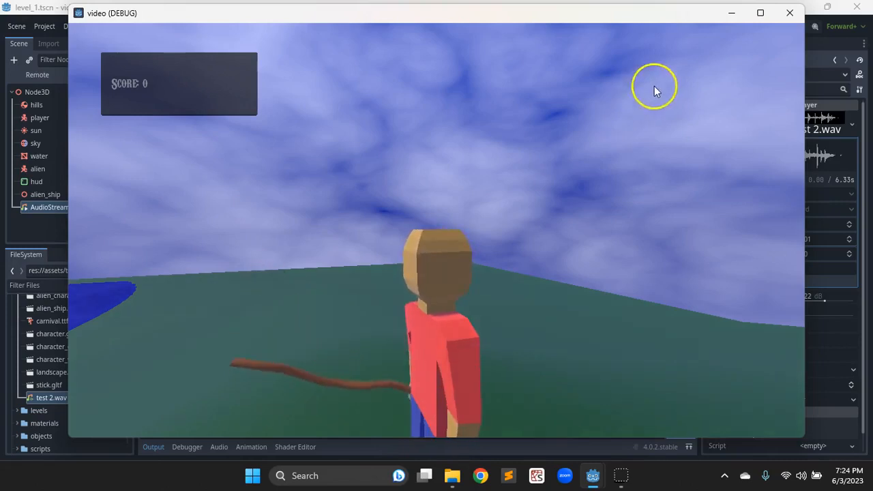
click(787, 12)
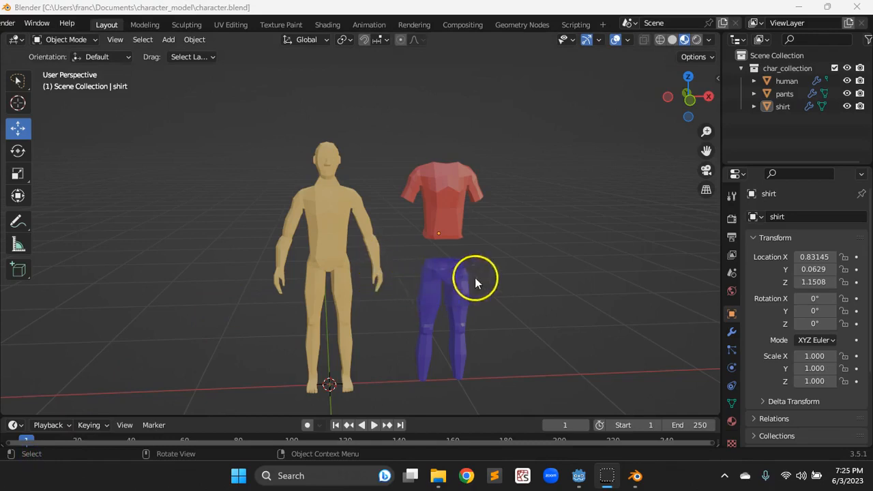
Step: In Blender's character.blend, apply Shade Smooth to the human, pants and shirt objects and deselect them
middle_drag(503, 269, 448, 264)
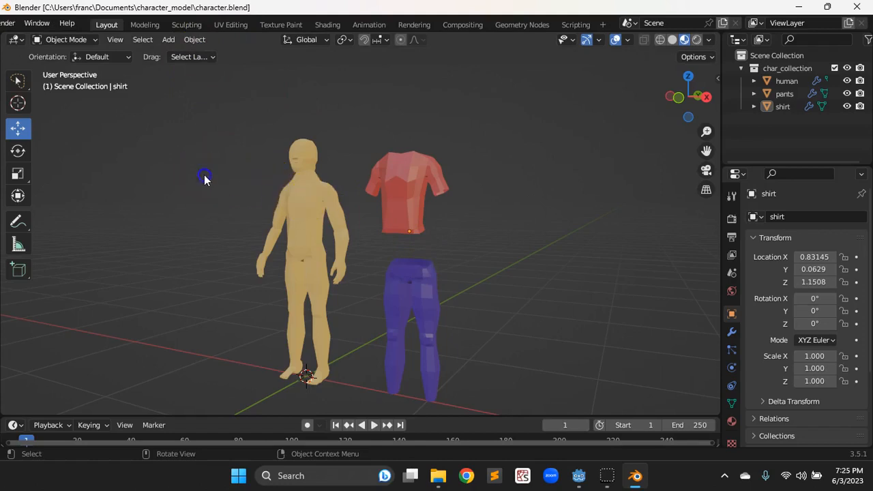
key(a)
click(194, 39)
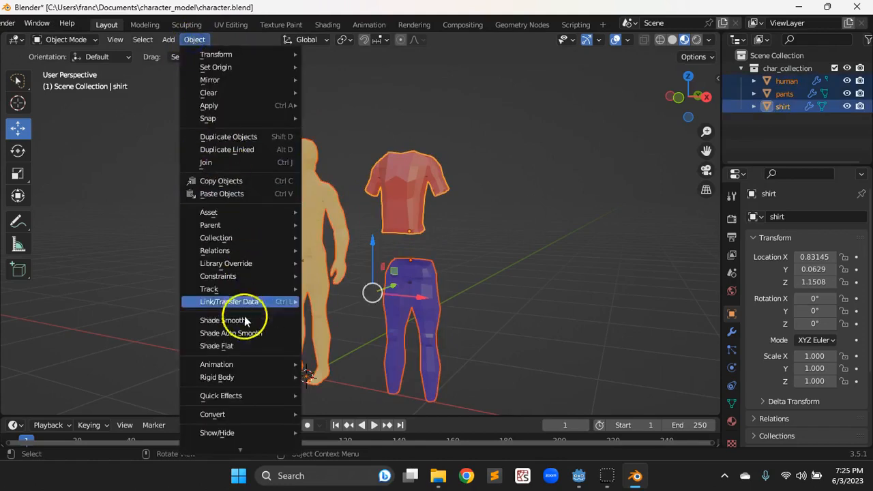
click(228, 319)
click(213, 227)
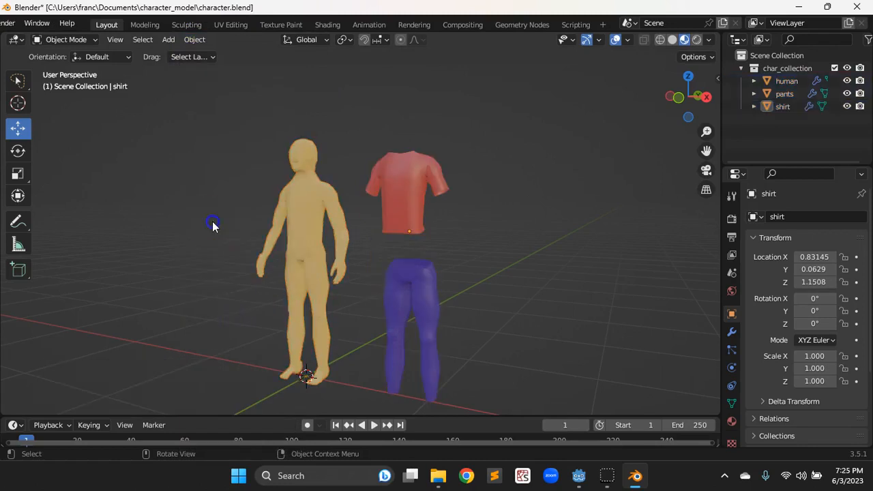
Step: Reapply Shade Smooth to all three character objects and clear the selection
click(197, 39)
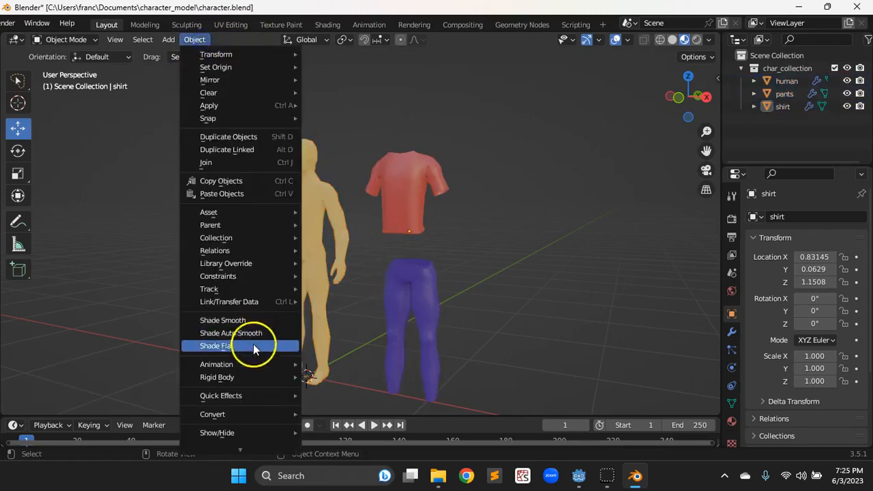
key(a)
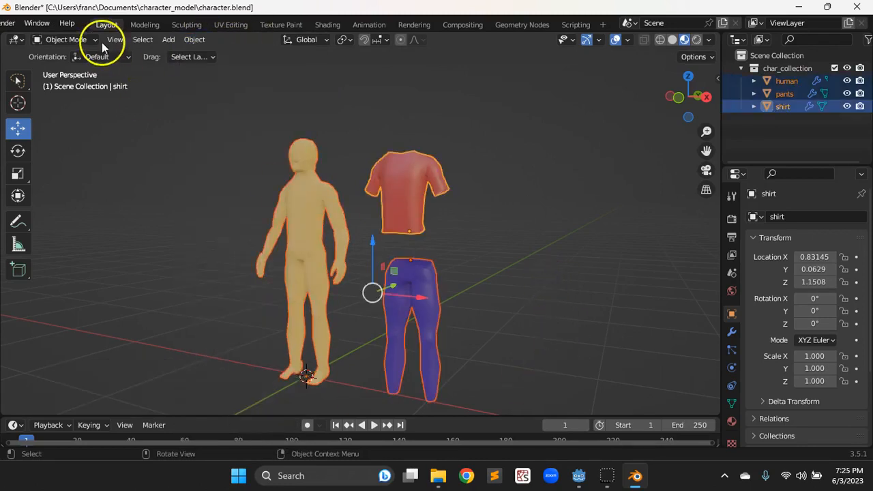
click(190, 41)
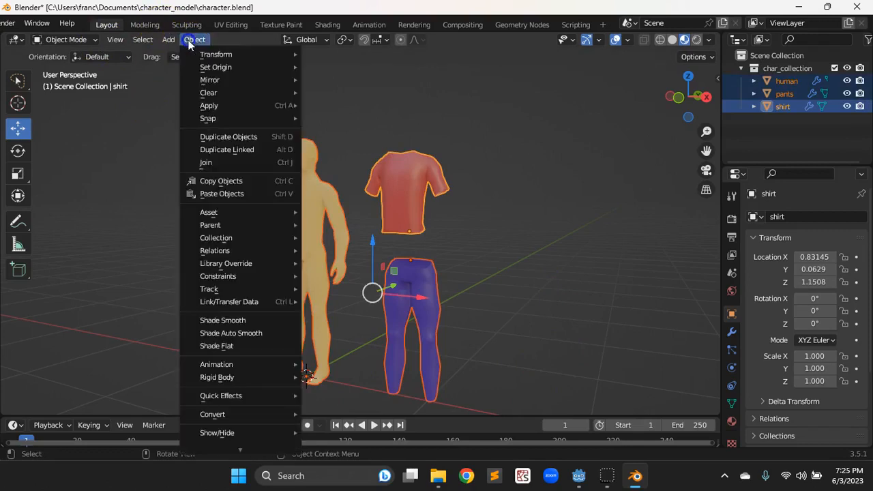
click(238, 320)
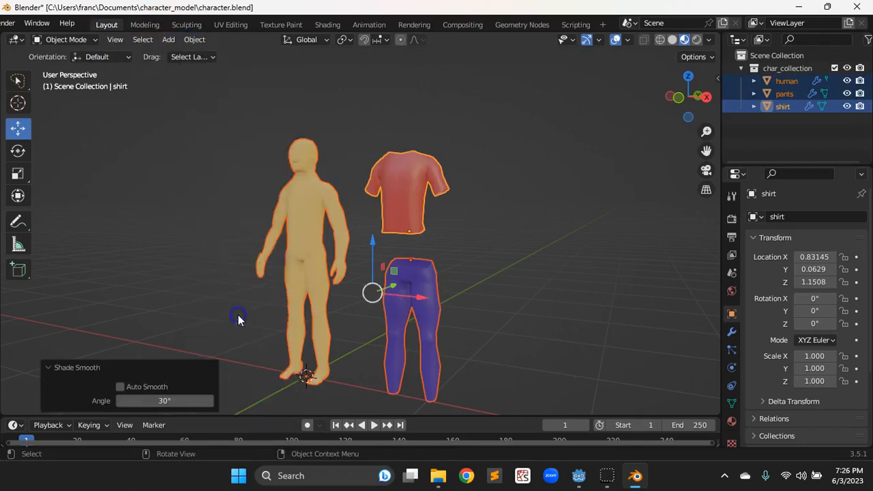
click(468, 237)
Step: Open the human object in Edit Mode with vertex selection and examine its mesh density around the head and body
scroll(354, 244, up, 3)
middle_drag(354, 244, 382, 256)
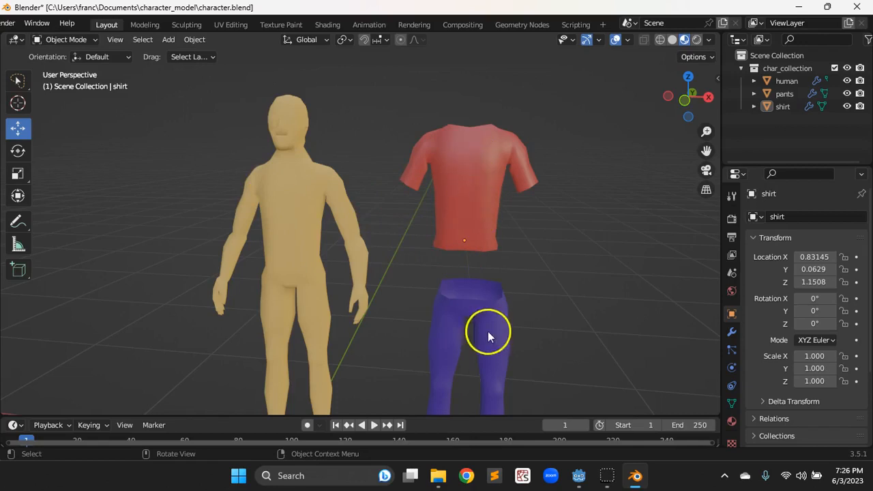
scroll(295, 156, up, 4)
shift+middle_drag(298, 137, 338, 195)
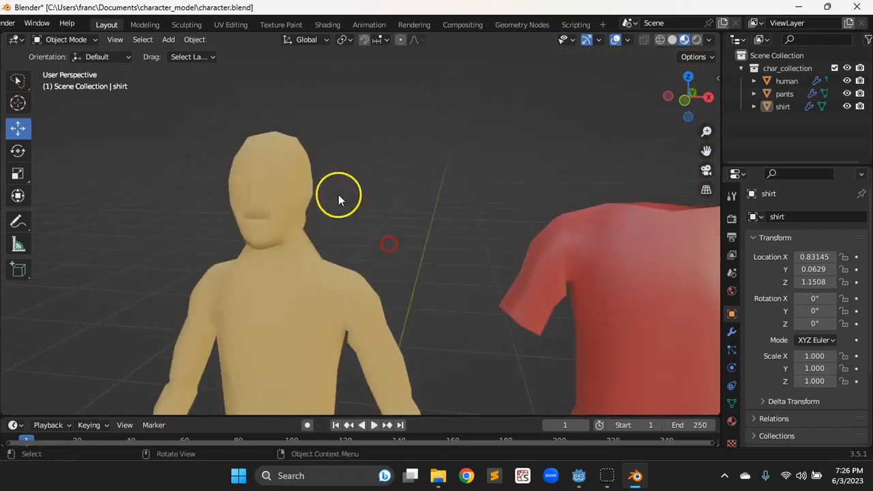
click(274, 169)
click(68, 39)
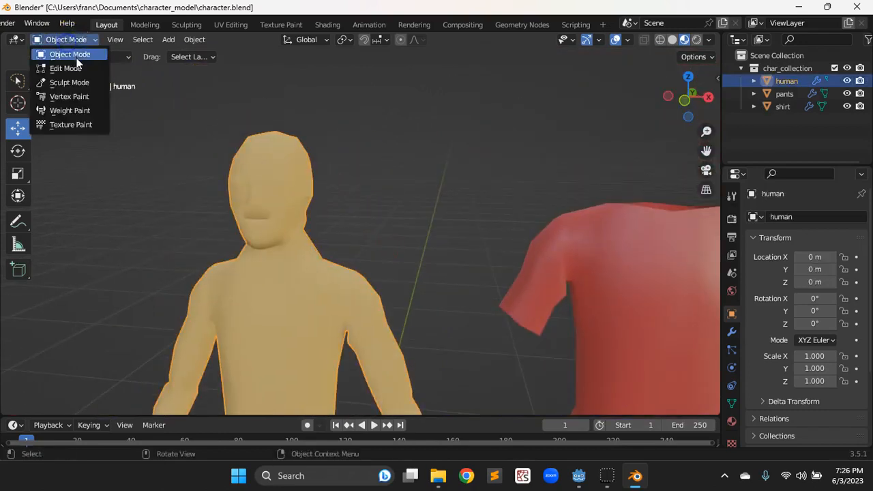
click(66, 68)
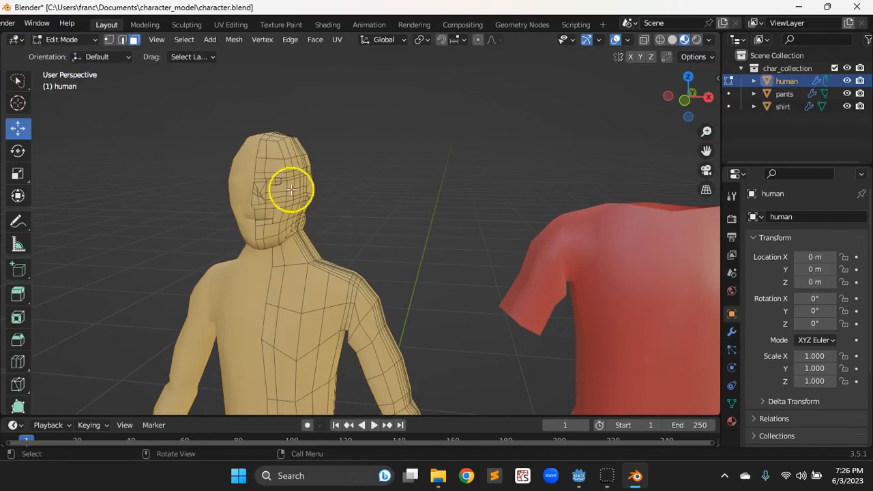
click(108, 39)
scroll(416, 235, down, 3)
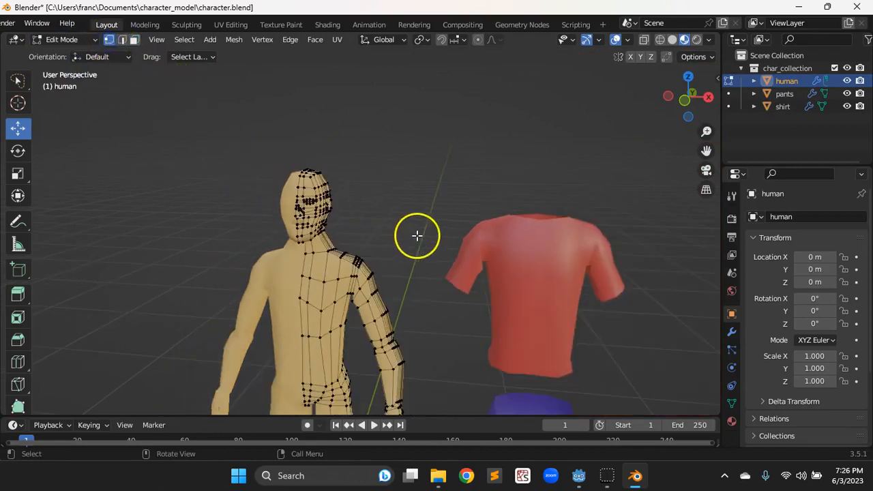
scroll(423, 296, down, 3)
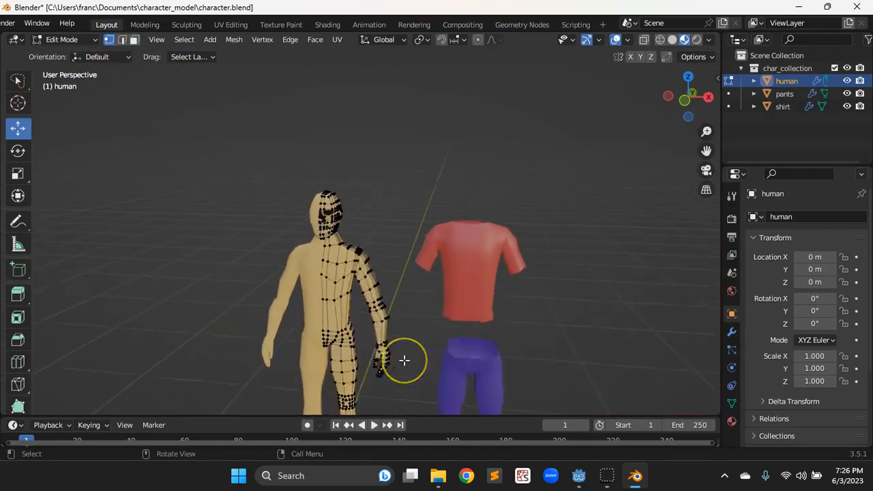
Step: Return the human object to Object Mode and view the full smooth-shaded character with its clothing
scroll(404, 360, up, 4)
click(72, 44)
click(74, 53)
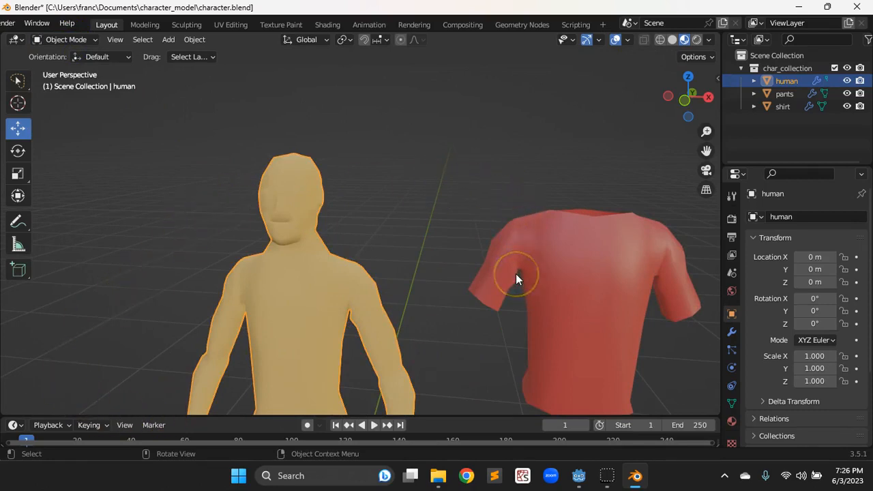
scroll(515, 273, down, 4)
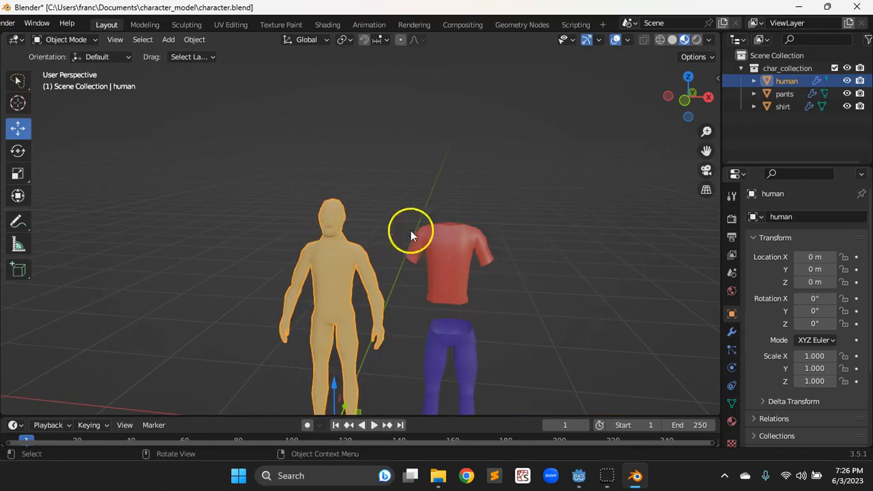